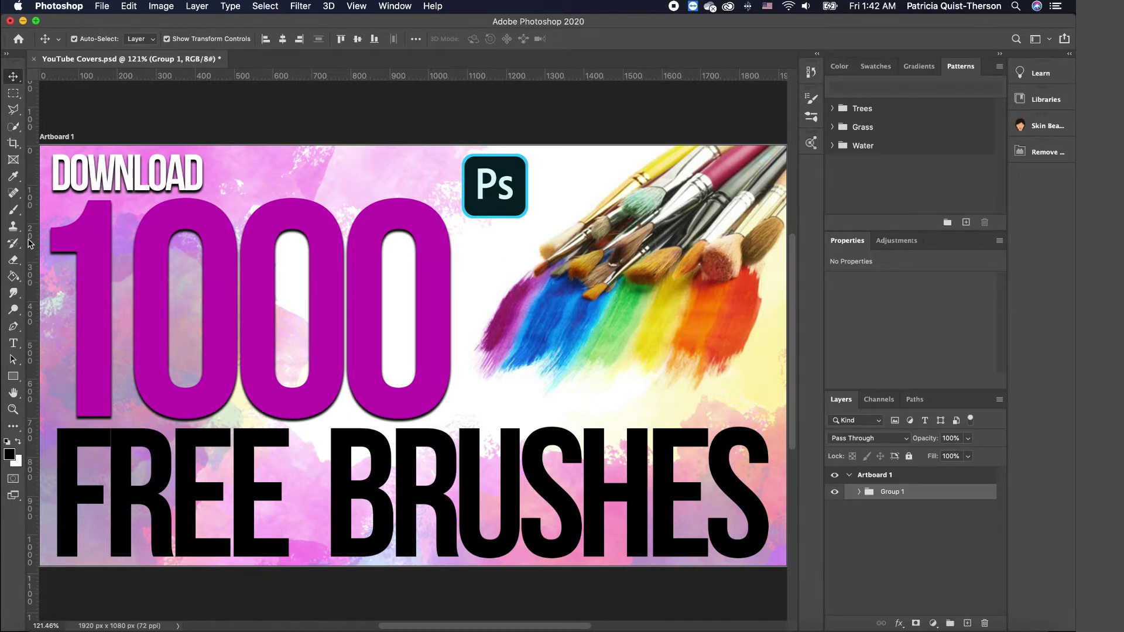
- With the Brush tool, pick Kyle's Real Watercolor 2017 Basic preset and choose Get More Brushes
{"action": "left_click", "coordinate": [8, 246]}
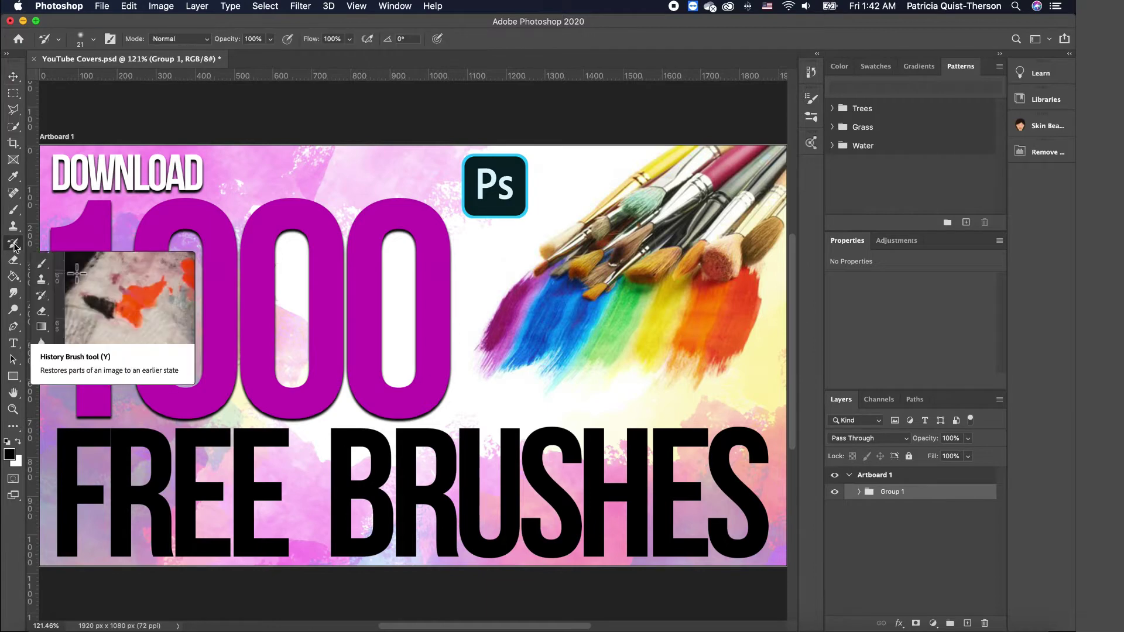
{"action": "left_click", "coordinate": [94, 40]}
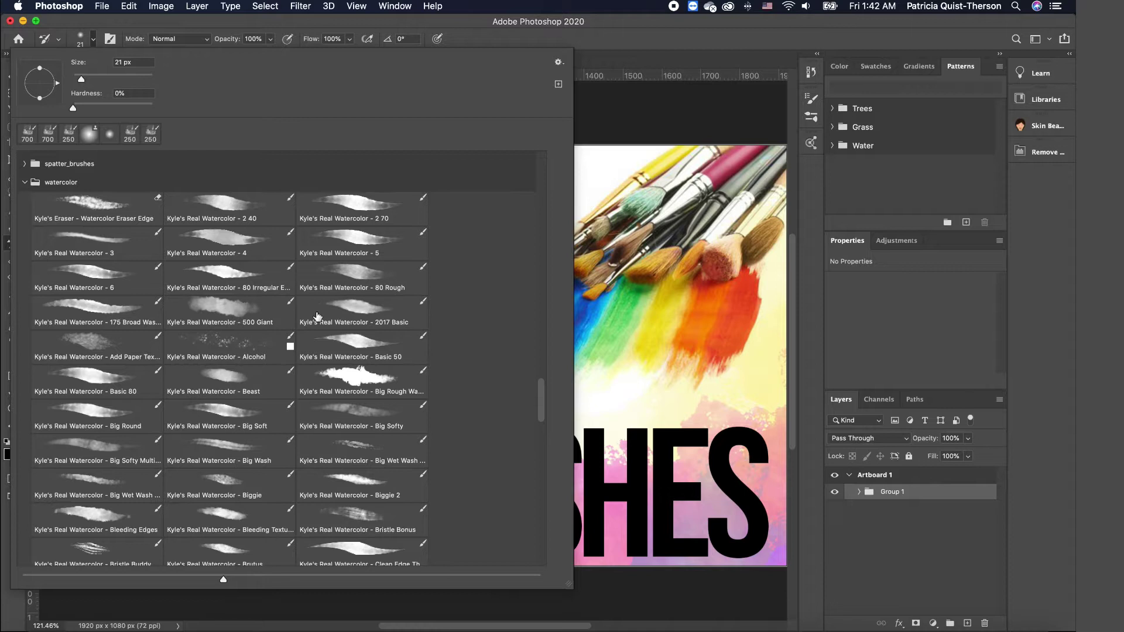
{"action": "left_click", "coordinate": [368, 313]}
{"action": "right_click", "coordinate": [368, 312]}
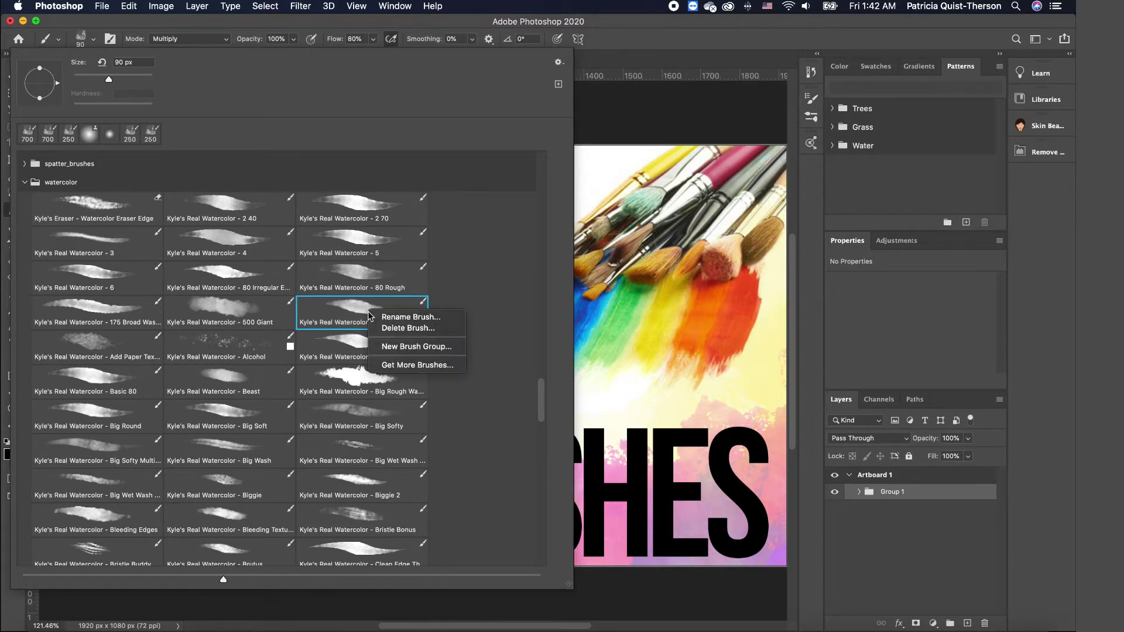
{"action": "left_click", "coordinate": [444, 367]}
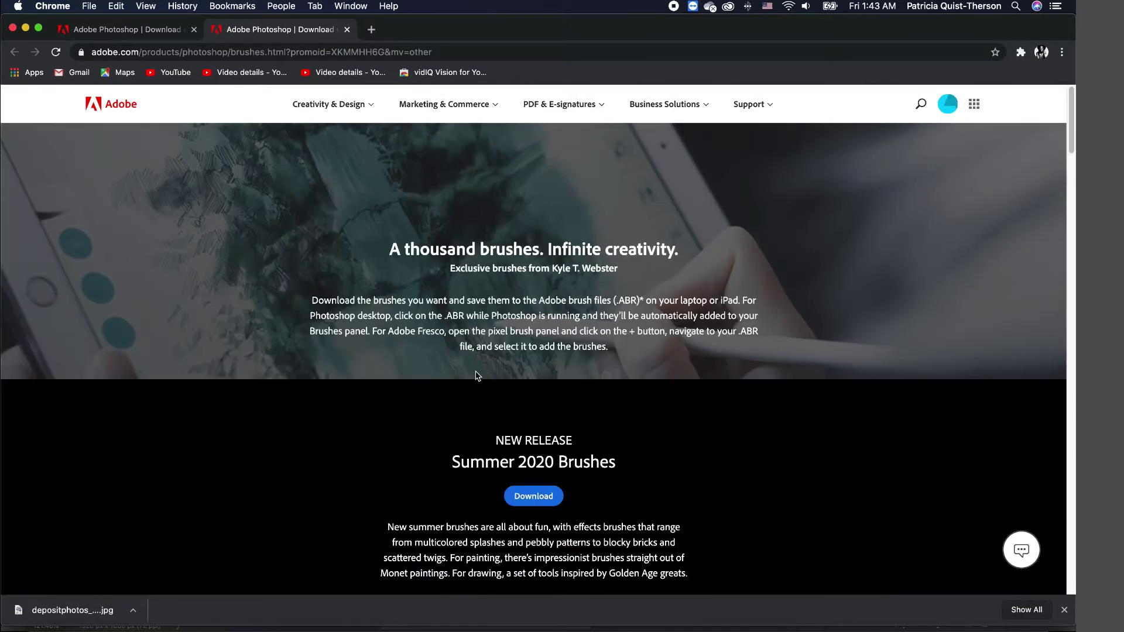
- Review Kyle T. Webster's brush packs and Download buttons on adobe.com, then return to Photoshop
{"action": "scroll", "coordinate": [566, 416], "scroll_direction": "down", "scroll_amount": 3}
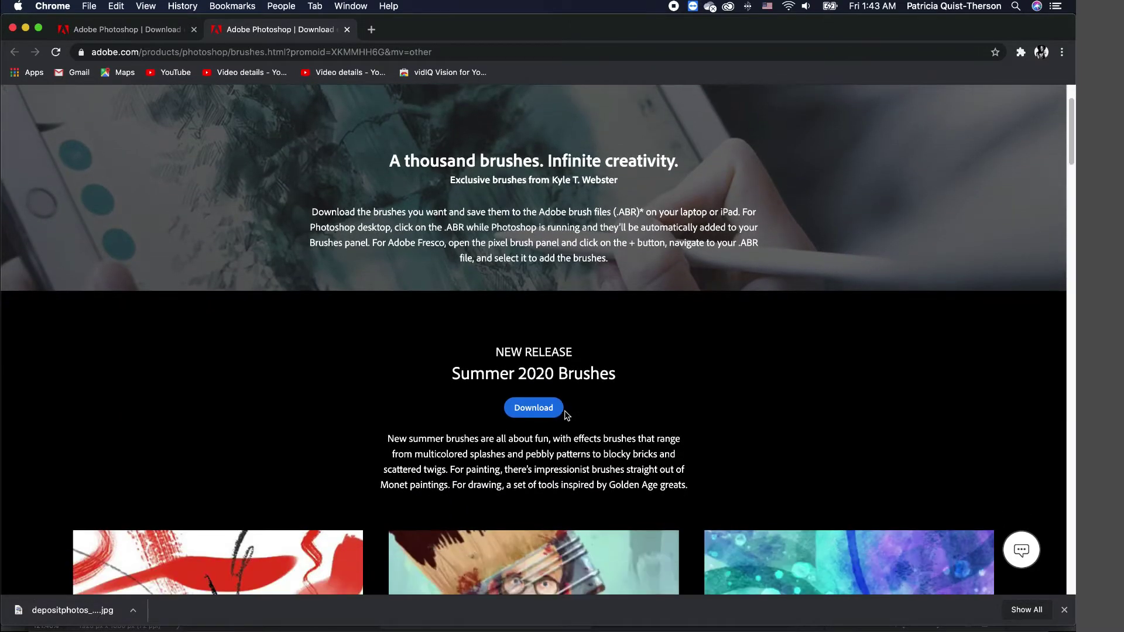
{"action": "scroll", "coordinate": [427, 375], "scroll_direction": "up", "scroll_amount": 3}
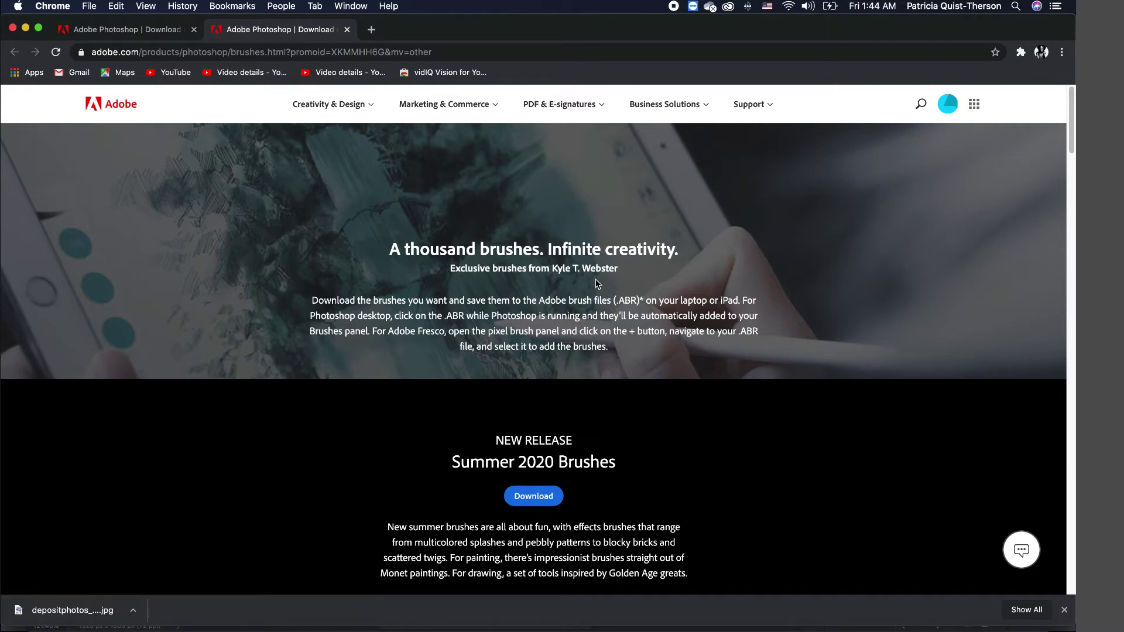
{"action": "scroll", "coordinate": [649, 350], "scroll_direction": "down", "scroll_amount": 4}
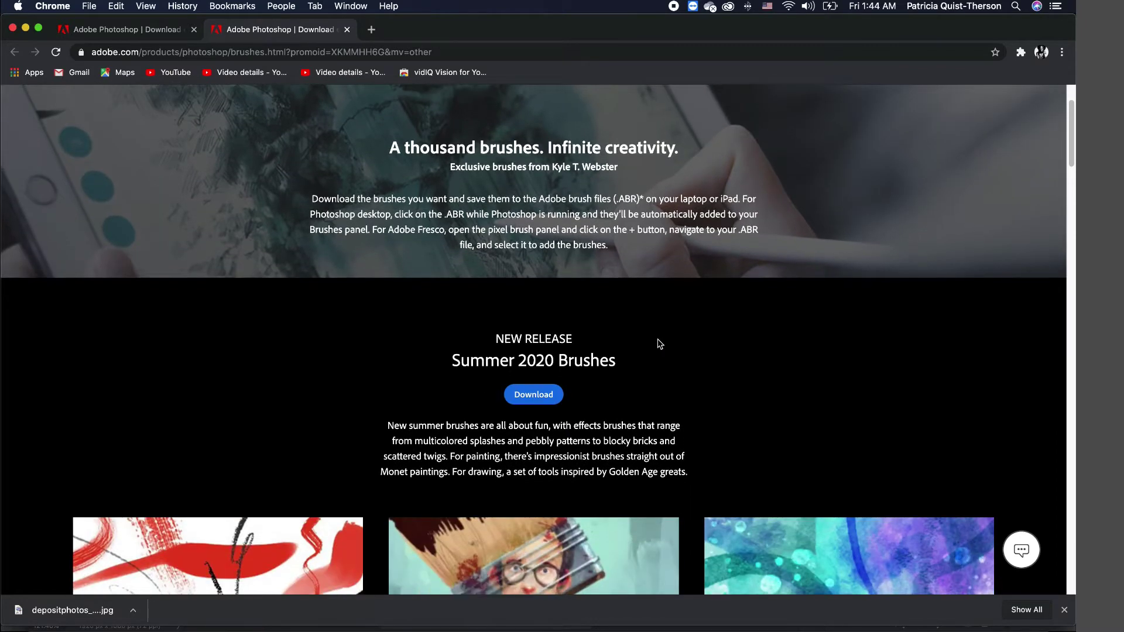
{"action": "scroll", "coordinate": [659, 345], "scroll_direction": "up", "scroll_amount": 4}
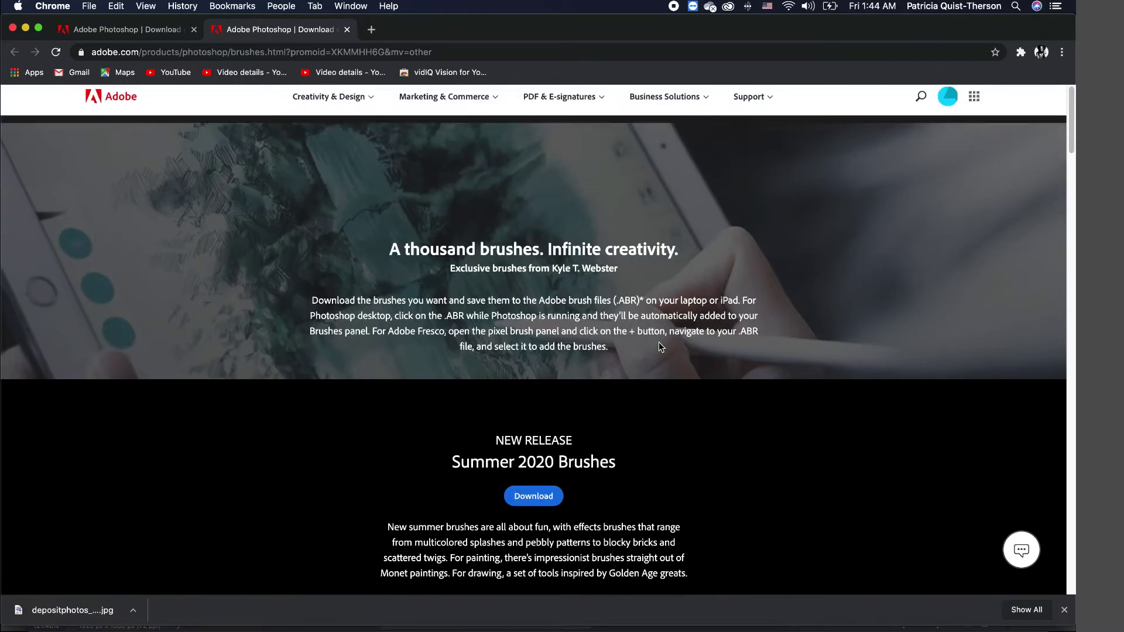
{"action": "left_click", "coordinate": [948, 104]}
{"action": "left_click", "coordinate": [953, 113]}
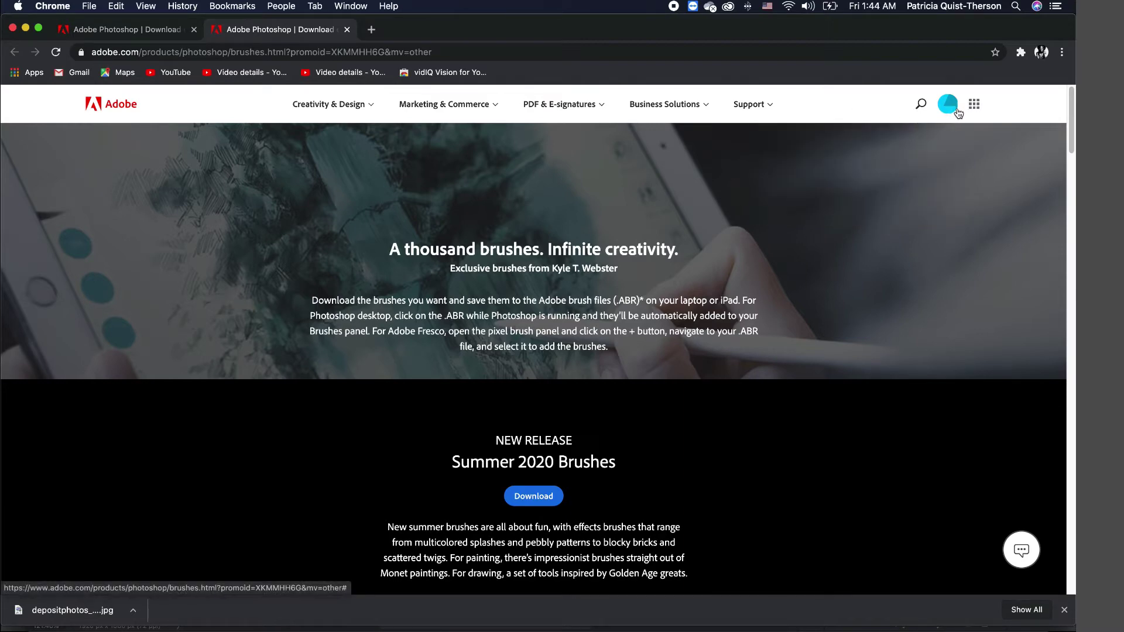
{"action": "scroll", "coordinate": [770, 293], "scroll_direction": "down", "scroll_amount": 4}
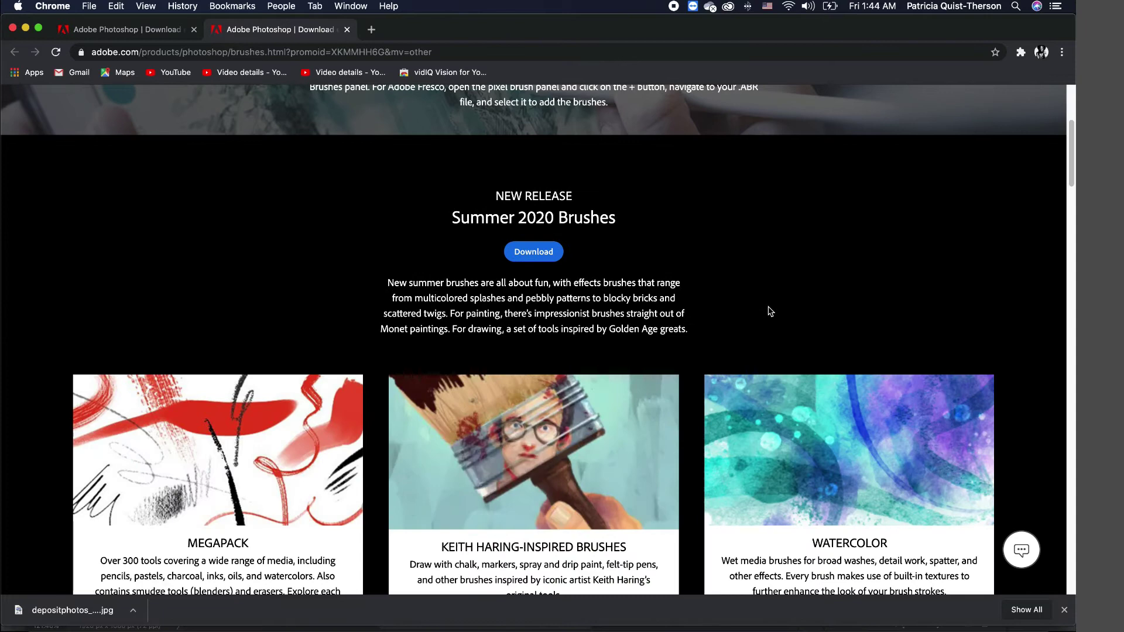
{"action": "scroll", "coordinate": [771, 311], "scroll_direction": "down", "scroll_amount": 3}
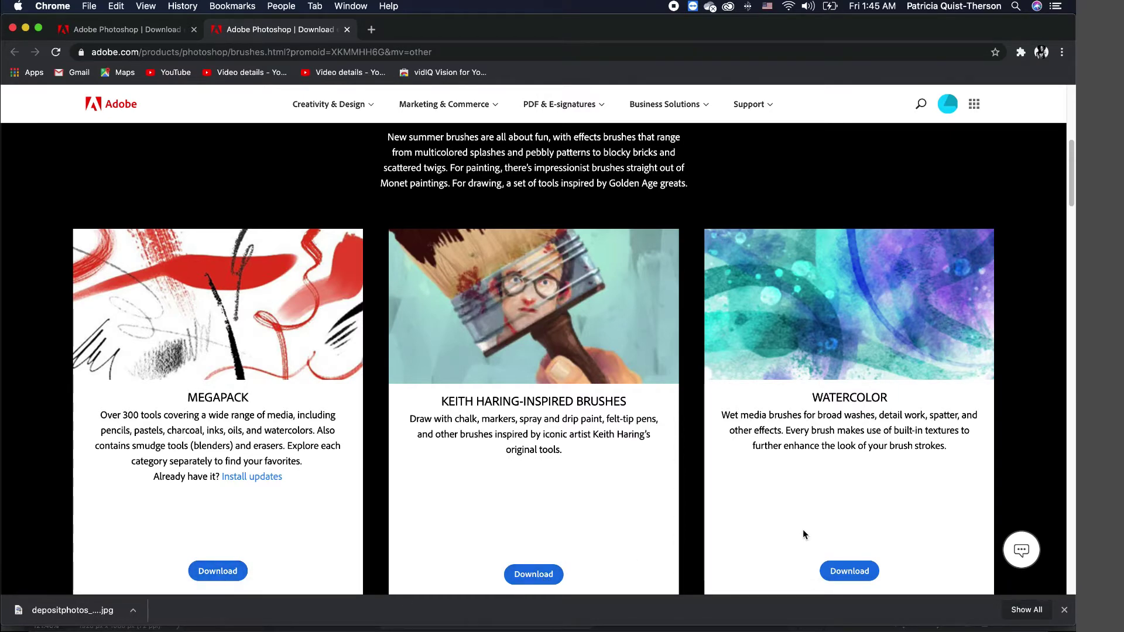
{"action": "scroll", "coordinate": [804, 534], "scroll_direction": "down", "scroll_amount": 5}
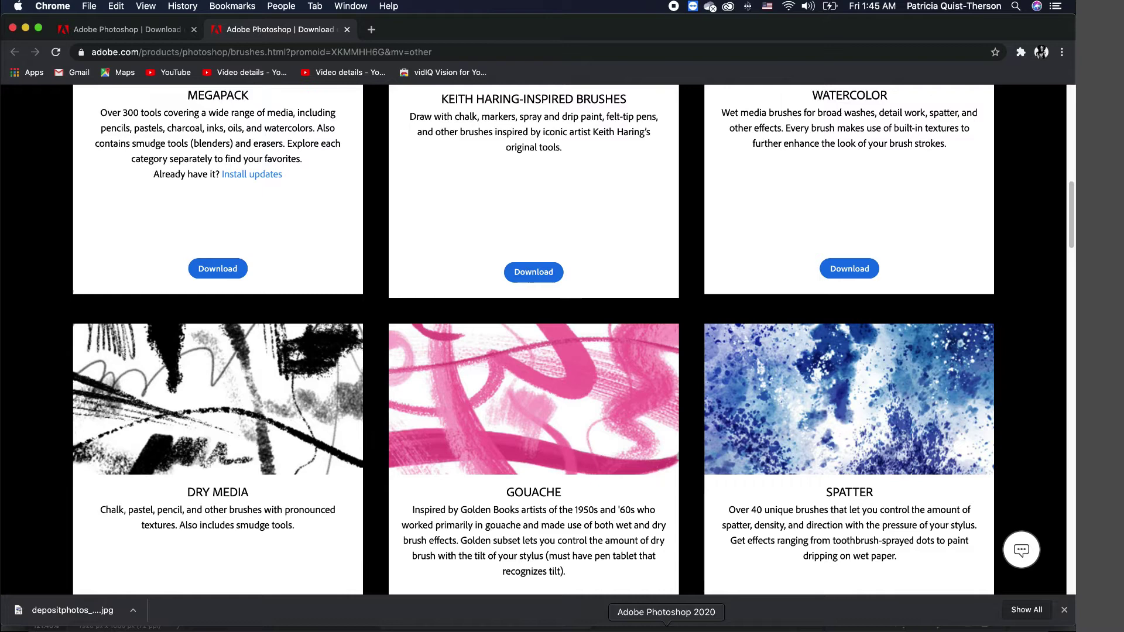
{"action": "left_click", "coordinate": [666, 627]}
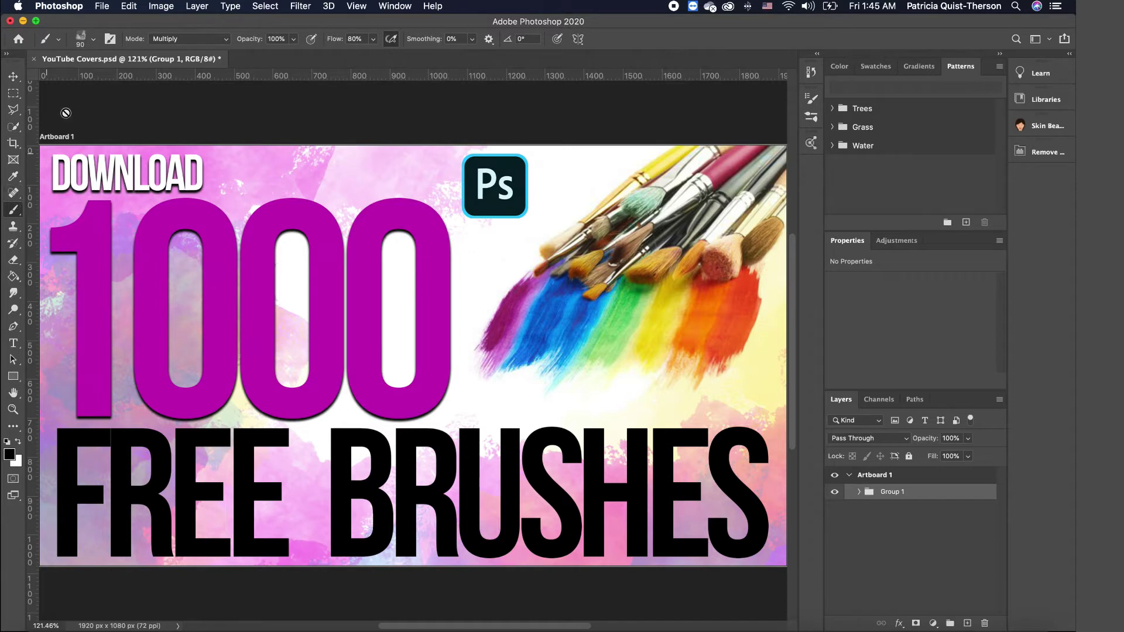
- Choose Import Brushes from the Brush Preset Picker's gear menu
{"action": "left_click", "coordinate": [94, 40]}
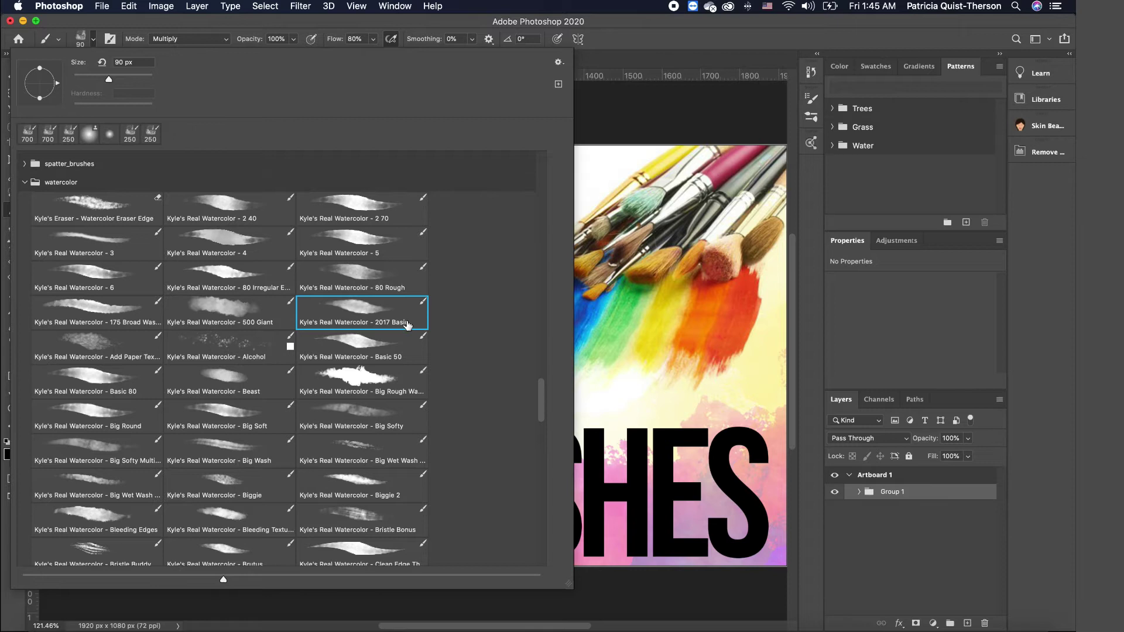
{"action": "left_click", "coordinate": [560, 63]}
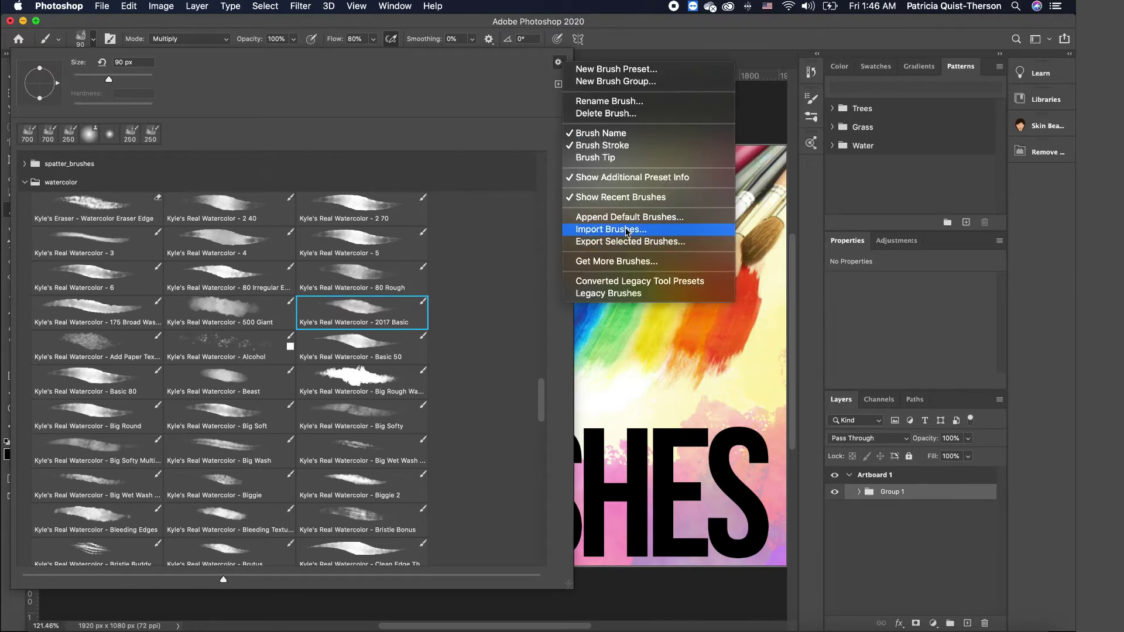
{"action": "left_click", "coordinate": [625, 230]}
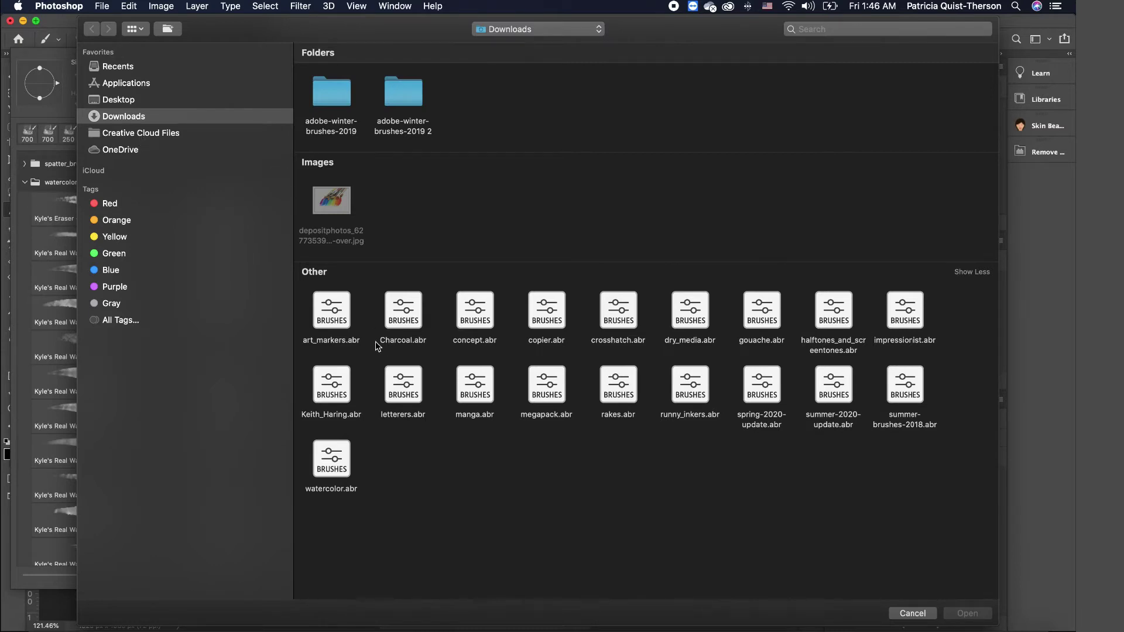
- Import art_markers.abr from the Downloads folder
{"action": "double_click", "coordinate": [332, 312]}
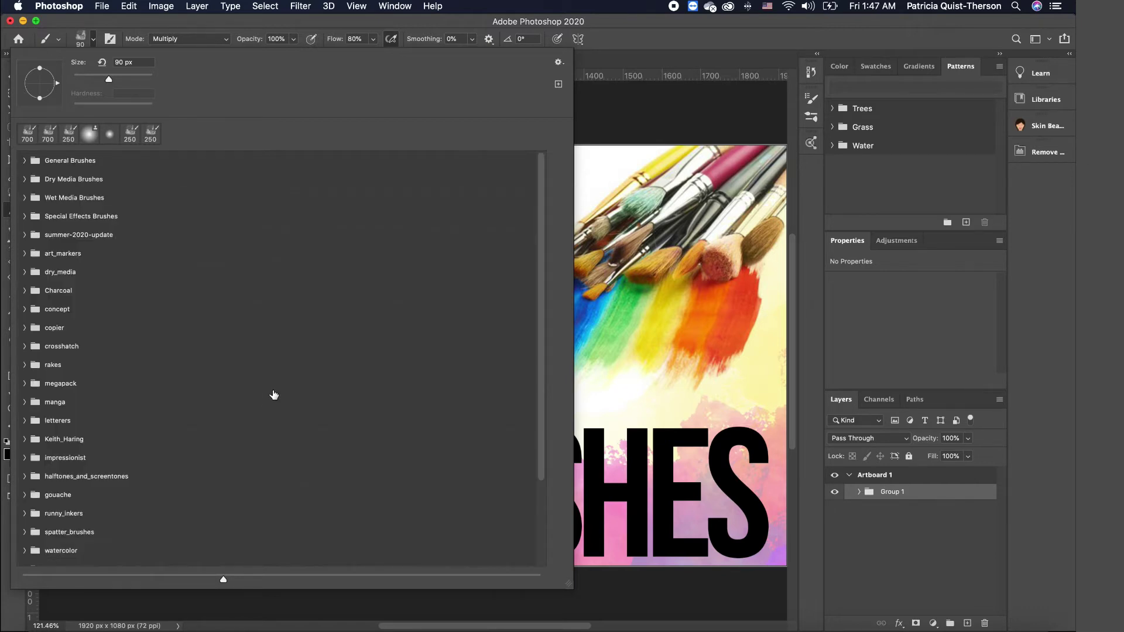
- Scroll through the Kyle's Real Watercolor presets in the picker's watercolor folder
{"action": "scroll", "coordinate": [273, 394], "scroll_direction": "down", "scroll_amount": 3}
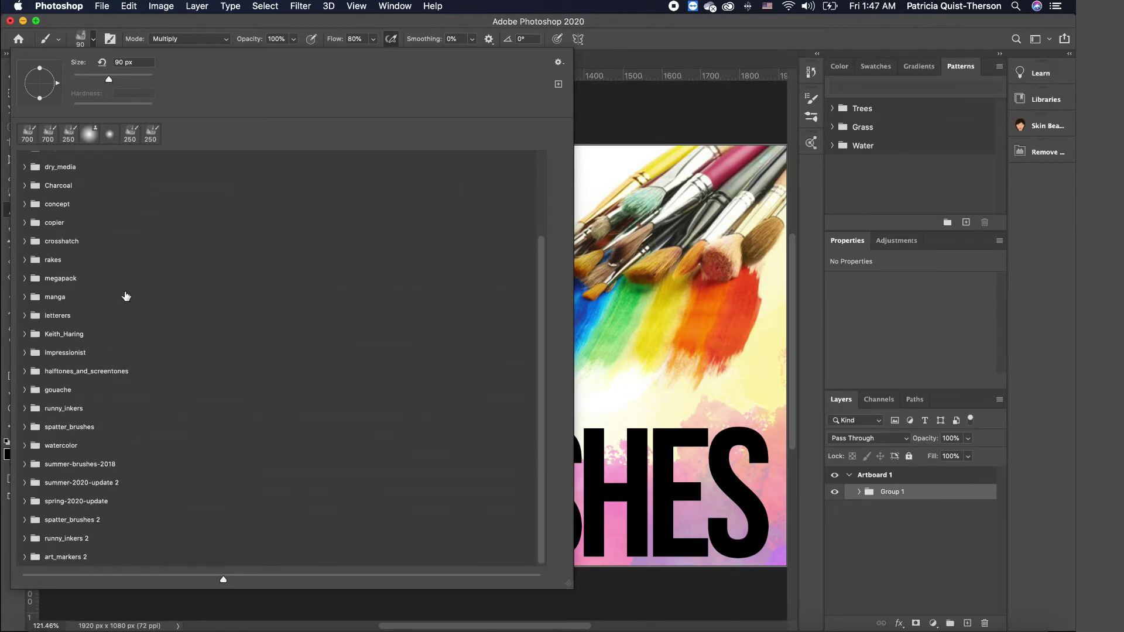
{"action": "scroll", "coordinate": [132, 363], "scroll_direction": "up", "scroll_amount": 3}
{"action": "scroll", "coordinate": [143, 404], "scroll_direction": "down", "scroll_amount": 3}
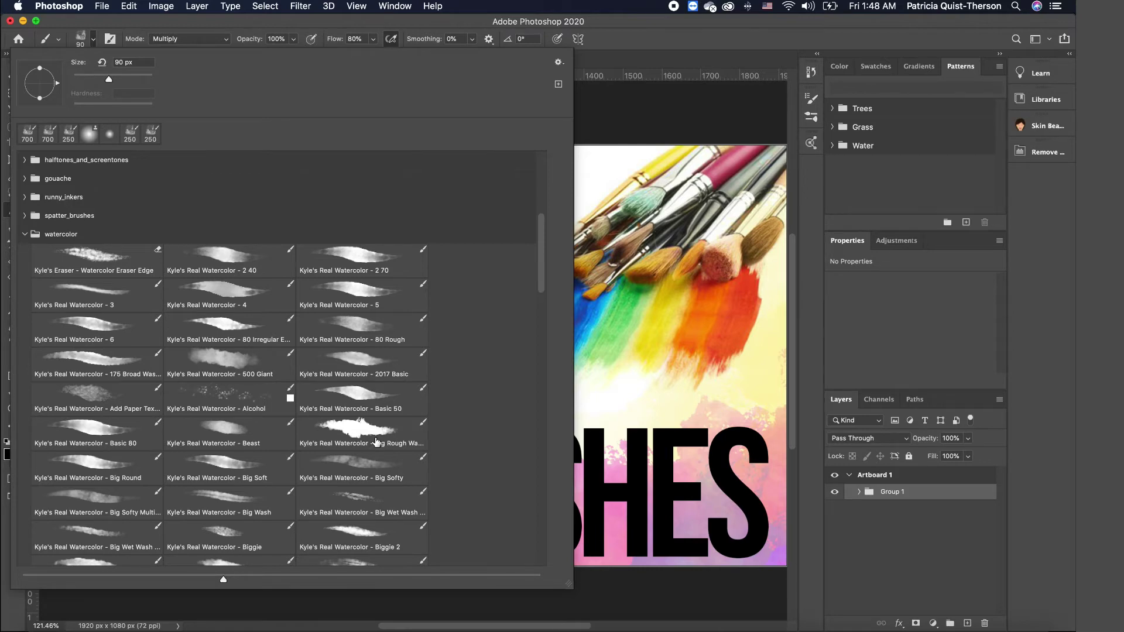
{"action": "double_click", "coordinate": [377, 442]}
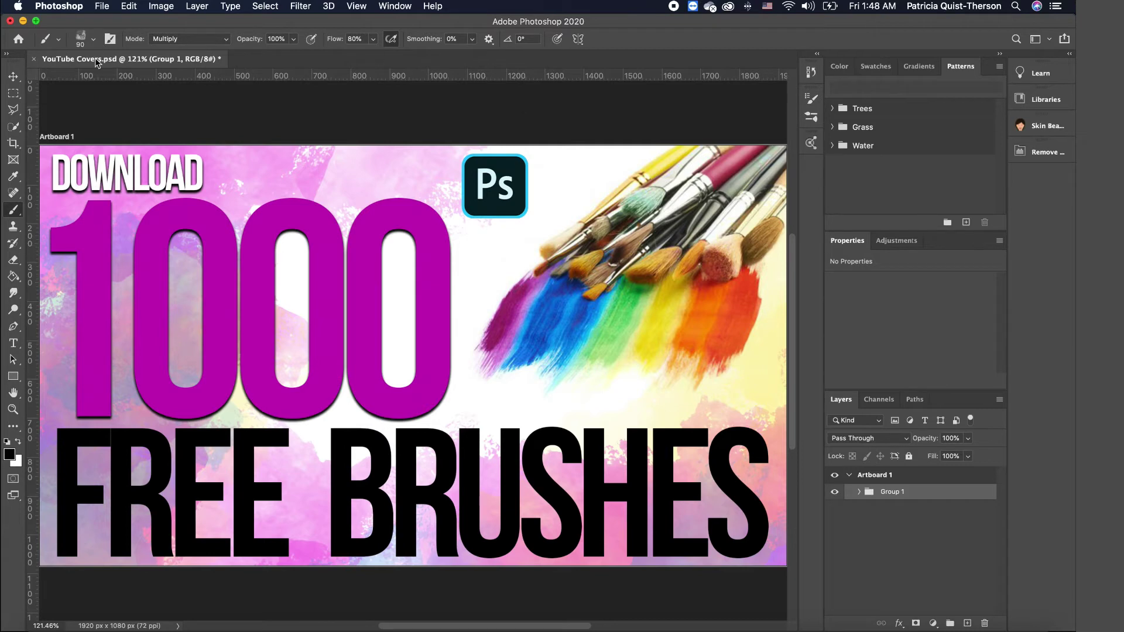
{"action": "left_click", "coordinate": [92, 40]}
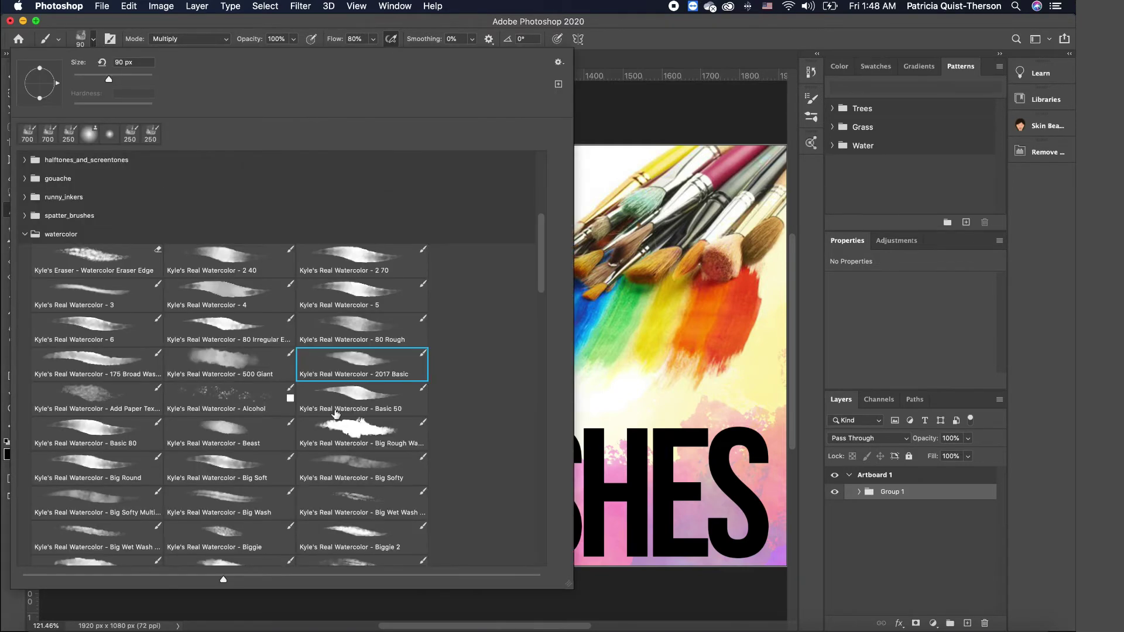
{"action": "scroll", "coordinate": [378, 396], "scroll_direction": "down", "scroll_amount": 5}
{"action": "scroll", "coordinate": [380, 399], "scroll_direction": "down", "scroll_amount": 3}
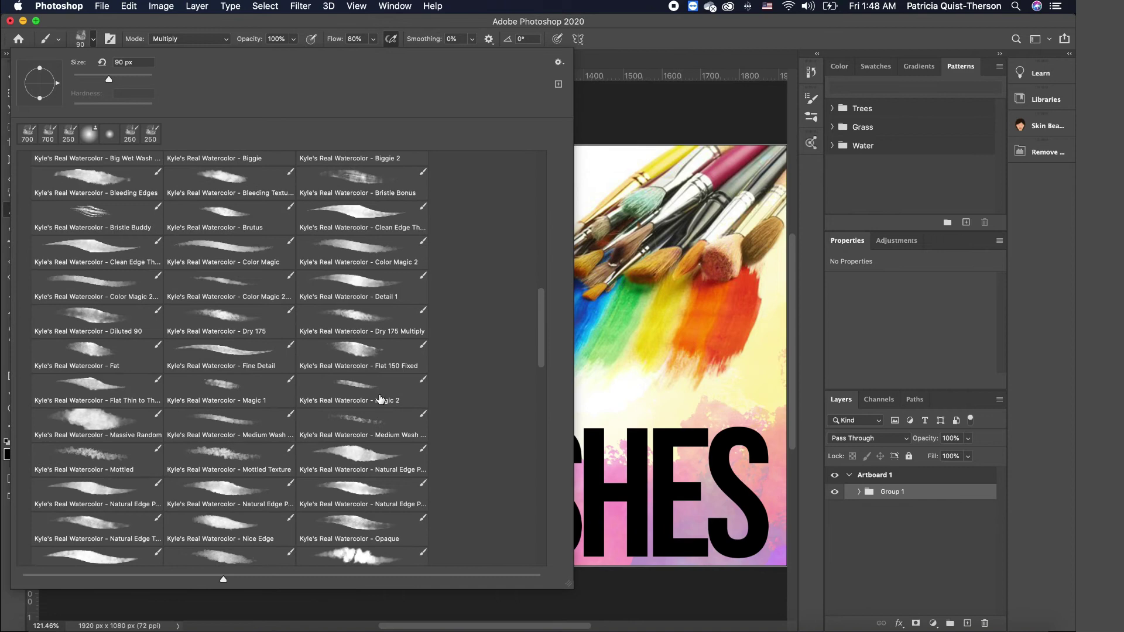
{"action": "scroll", "coordinate": [380, 400], "scroll_direction": "up", "scroll_amount": 6}
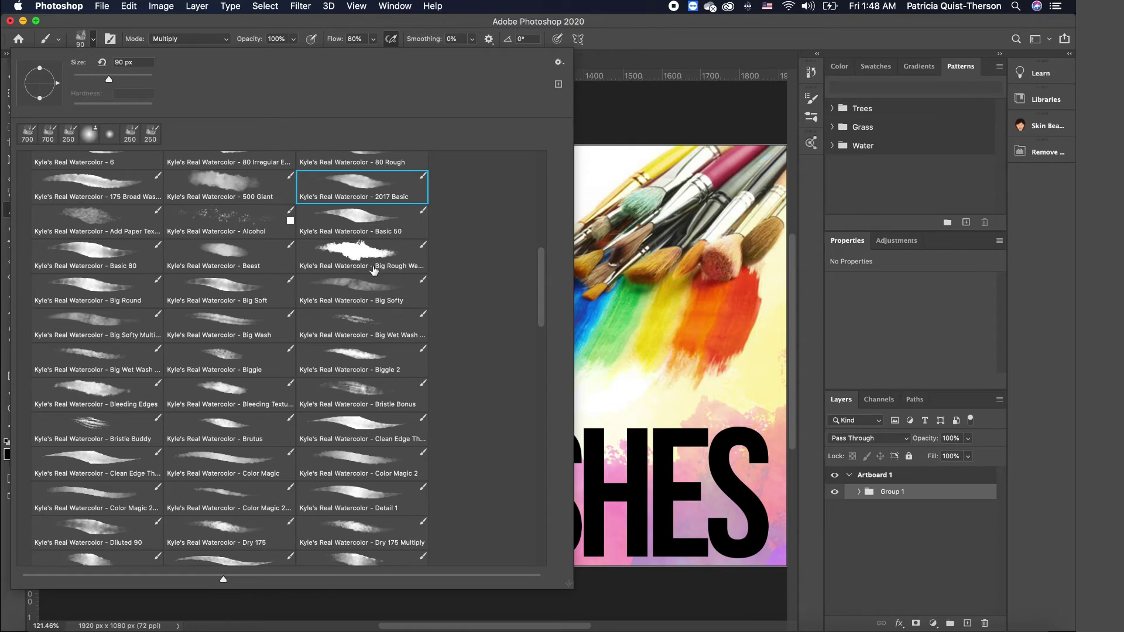
- Create a library group named 'My Brushed' in the Libraries panel, then collapse it
{"action": "key", "text": "Escape"}
{"action": "left_click", "coordinate": [1047, 99]}
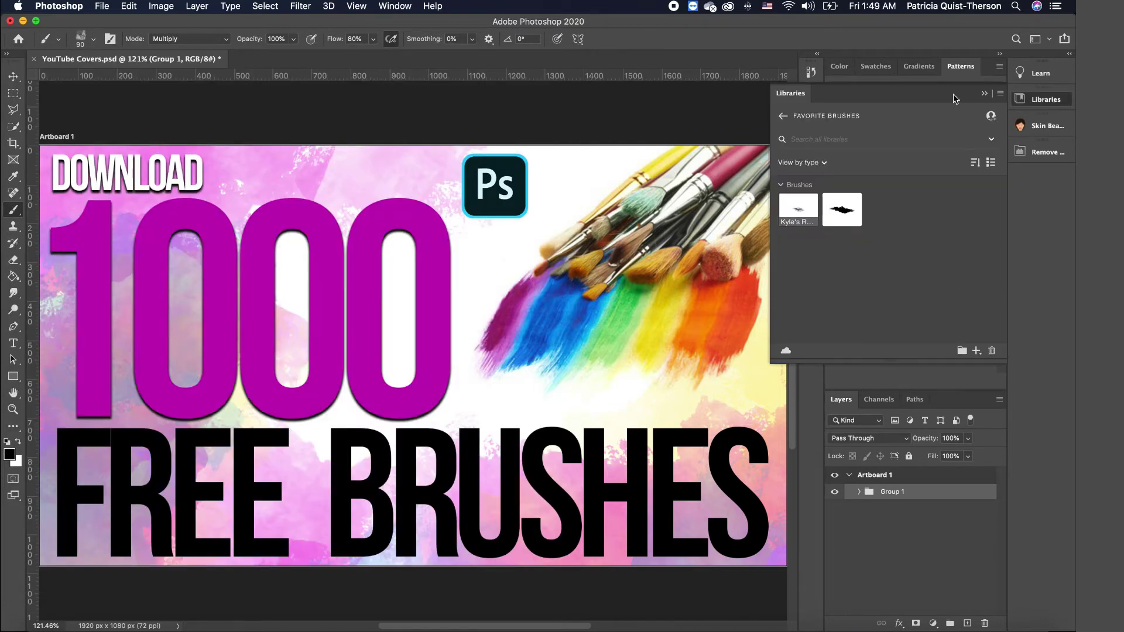
{"action": "left_click", "coordinate": [964, 351]}
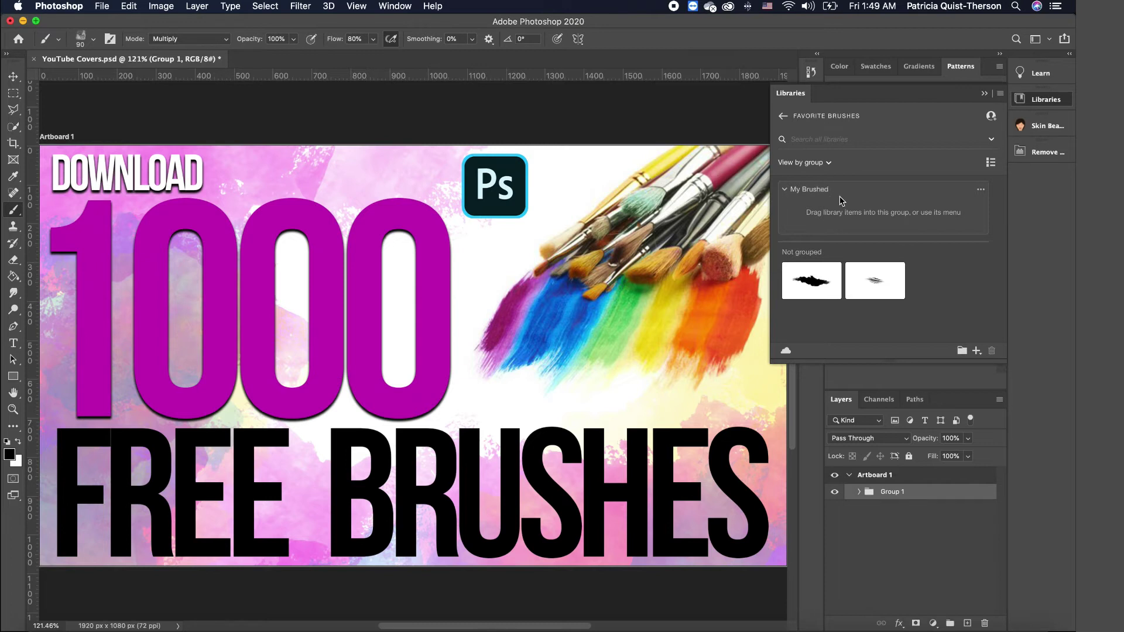
{"action": "left_click", "coordinate": [938, 274]}
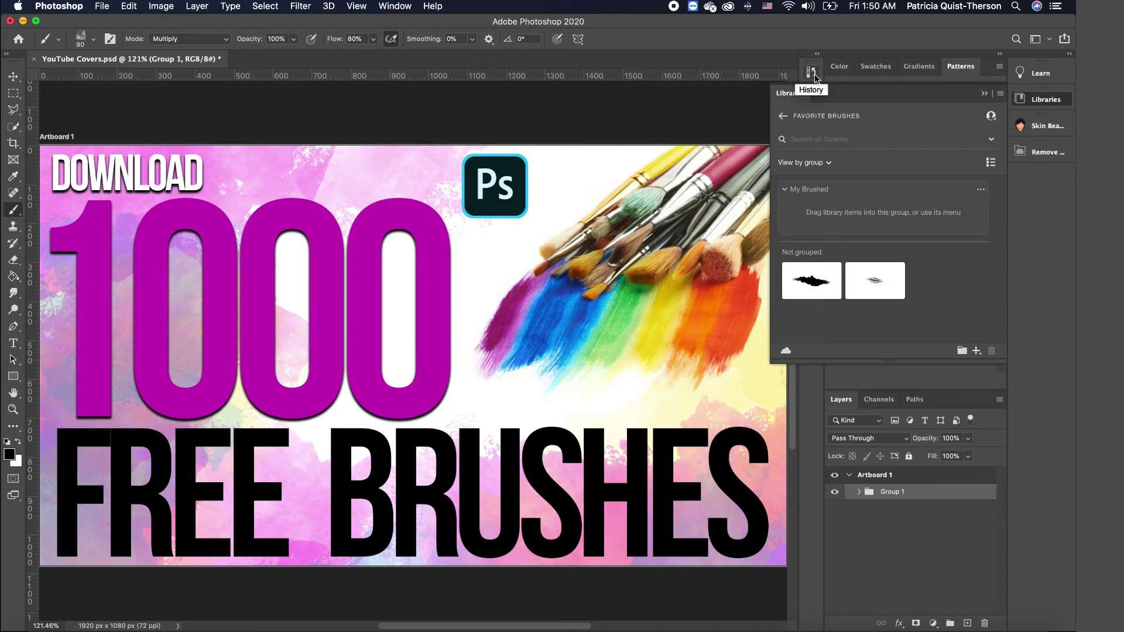
{"action": "left_click", "coordinate": [1044, 101]}
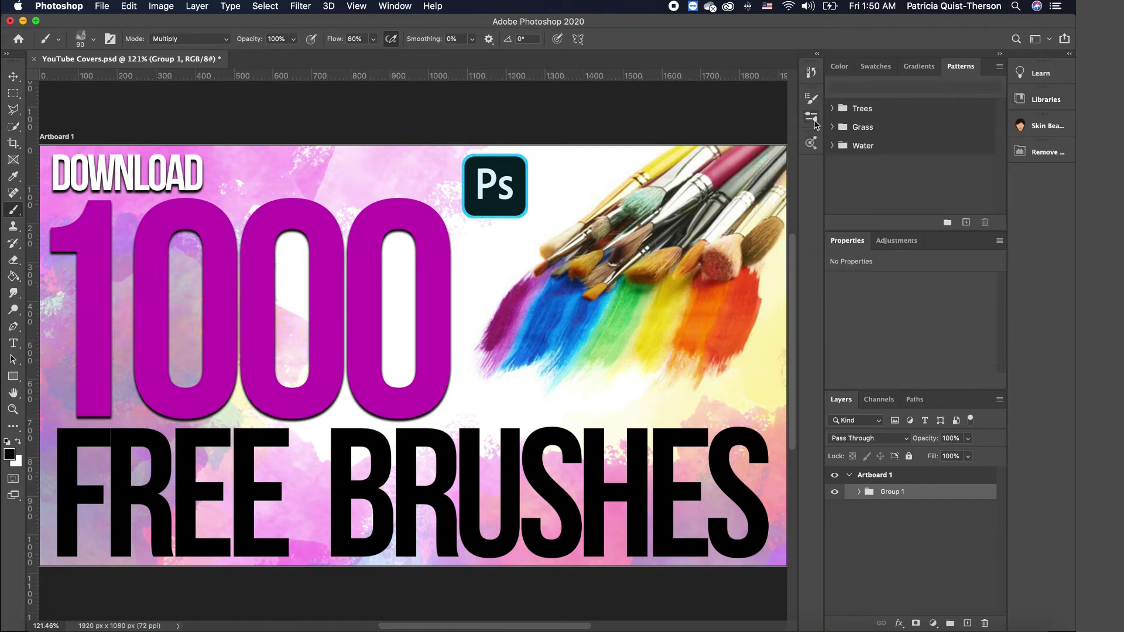
- Show the Brushes panel with the watercolor presets and check the Window menu's Brushes entry
{"action": "left_click", "coordinate": [816, 122]}
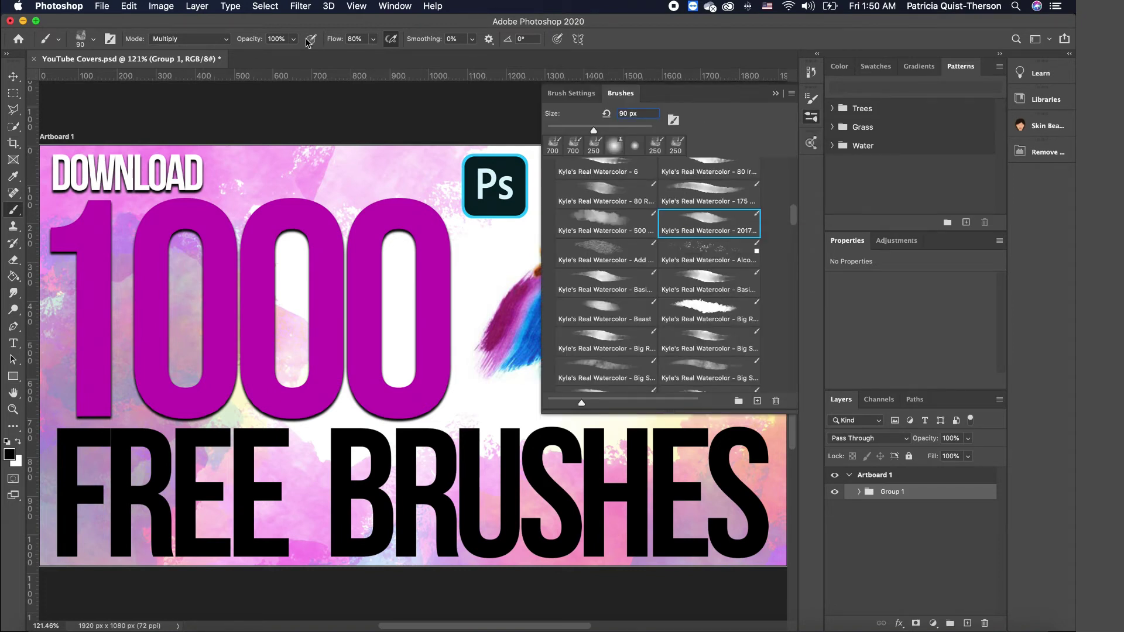
{"action": "left_click", "coordinate": [393, 7]}
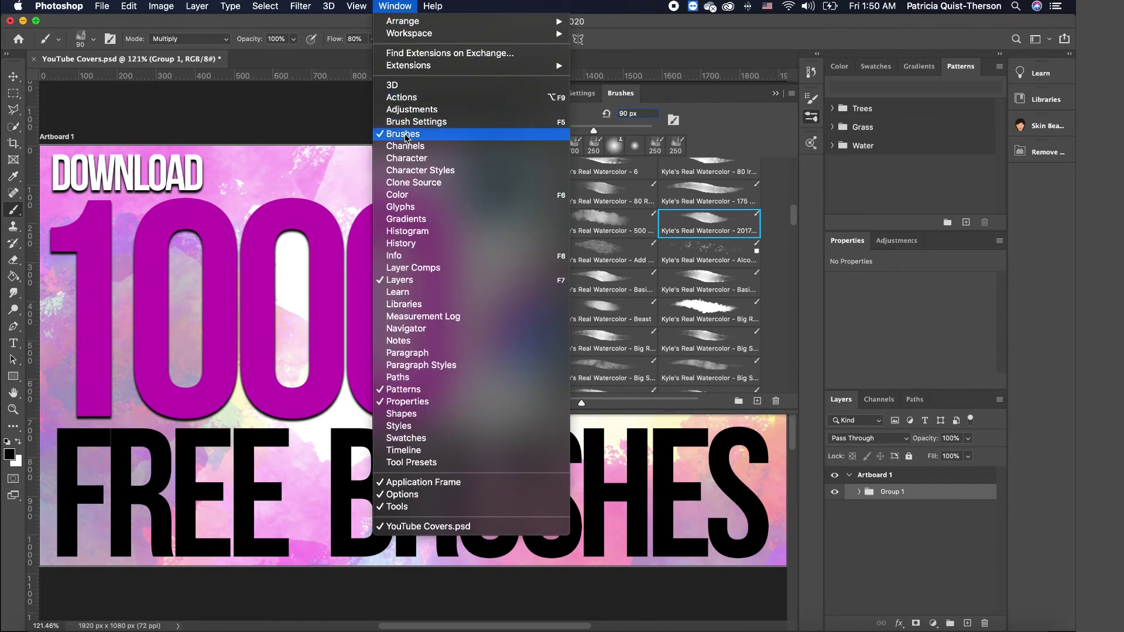
{"action": "left_click", "coordinate": [810, 169]}
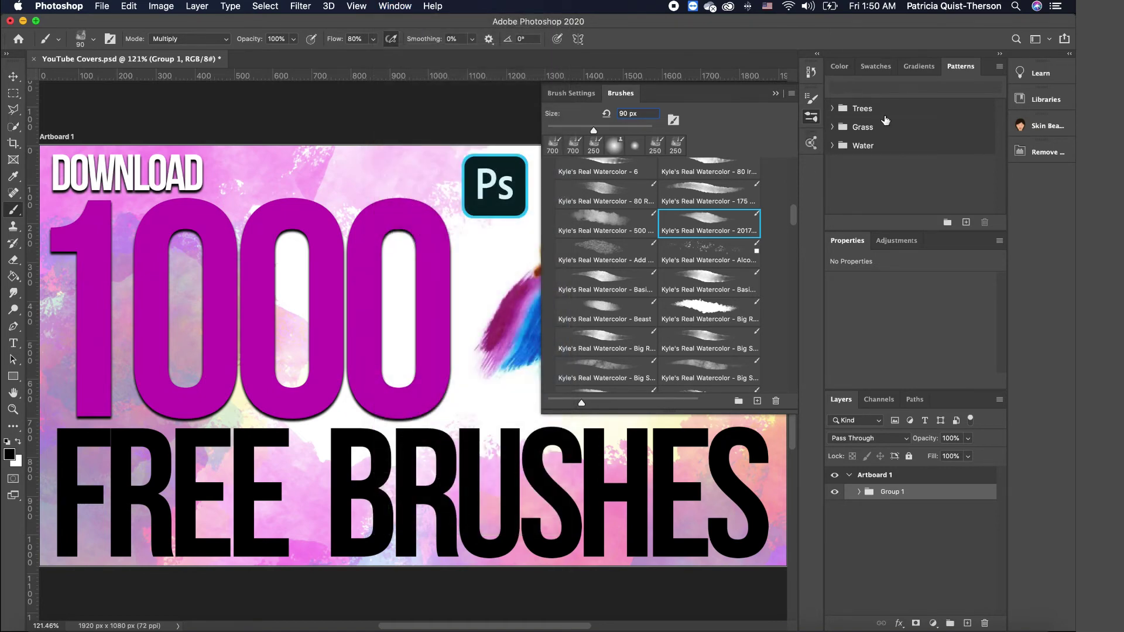
- Drag the 2017 Basic and two more watercolor brushes into the My Brushed library group
{"action": "left_click", "coordinate": [1041, 100]}
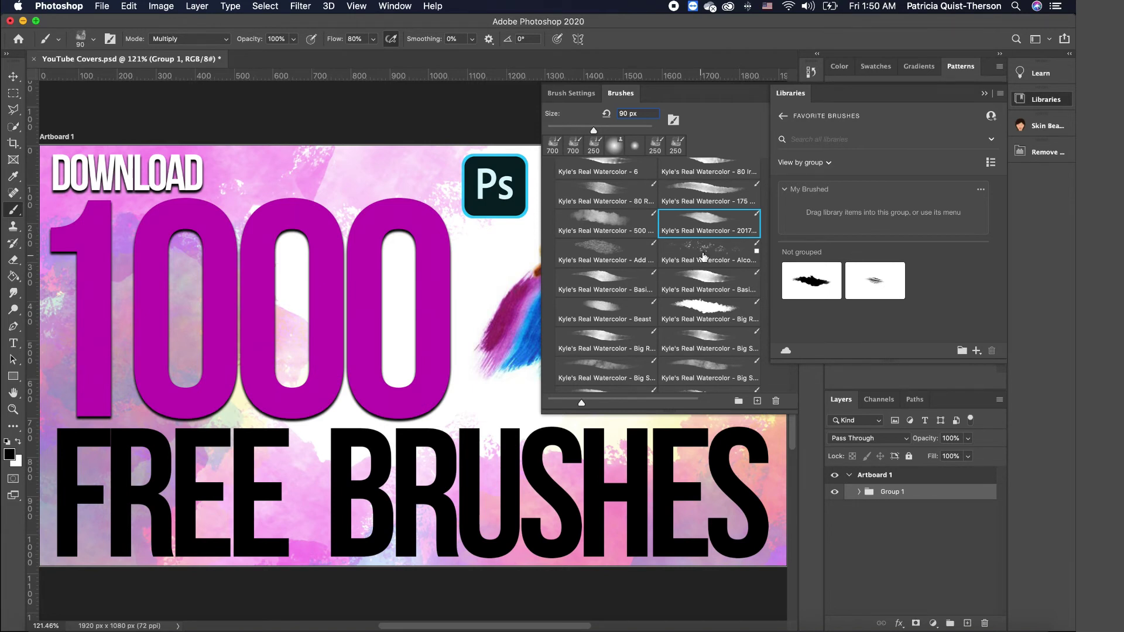
{"action": "mouse_move", "coordinate": [719, 230]}
{"action": "left_mouse_down"}
{"action": "mouse_move", "coordinate": [703, 228]}
{"action": "mouse_move", "coordinate": [836, 210]}
{"action": "left_mouse_up"}
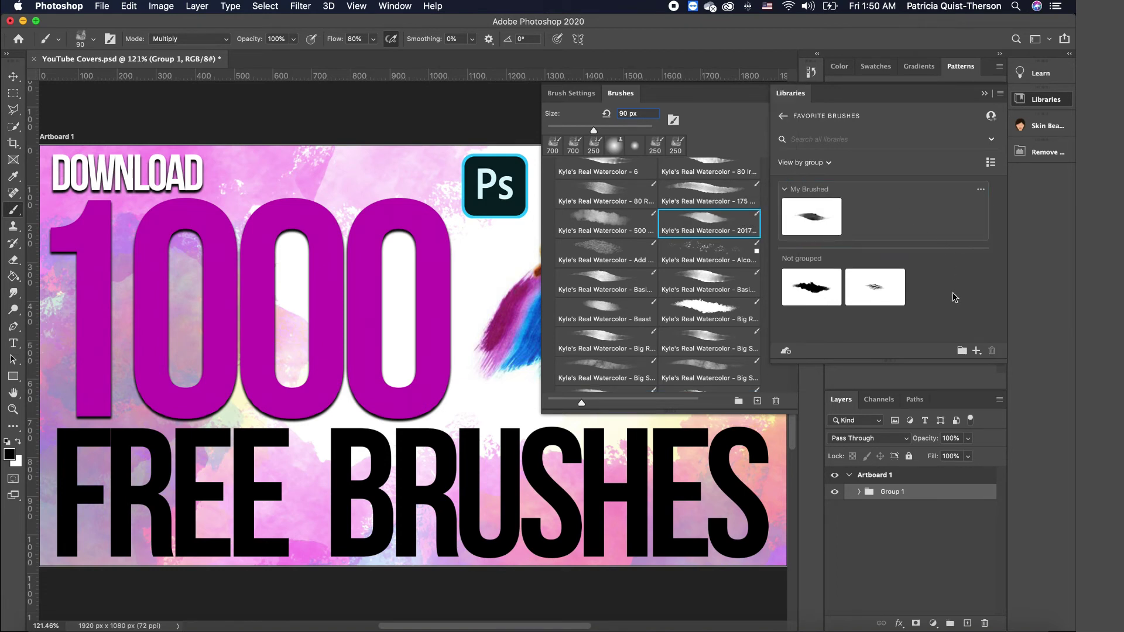
{"action": "left_click_drag", "start_coordinate": [613, 245], "coordinate": [823, 216]}
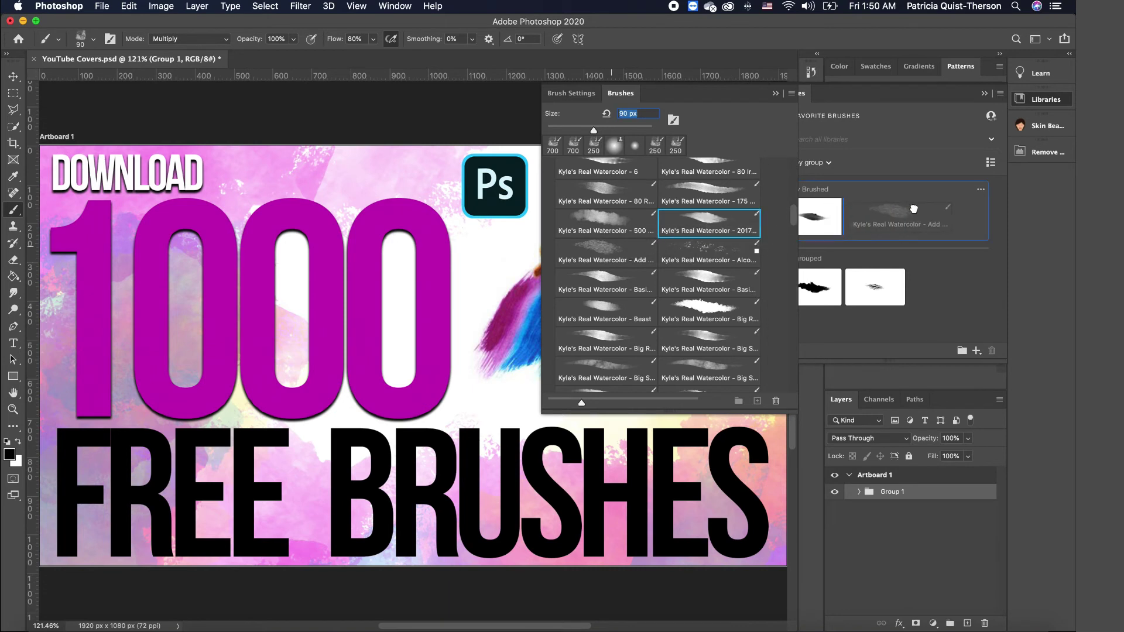
{"action": "mouse_move", "coordinate": [713, 305]}
{"action": "left_mouse_down"}
{"action": "mouse_move", "coordinate": [914, 217]}
{"action": "mouse_move", "coordinate": [955, 217]}
{"action": "left_mouse_up"}
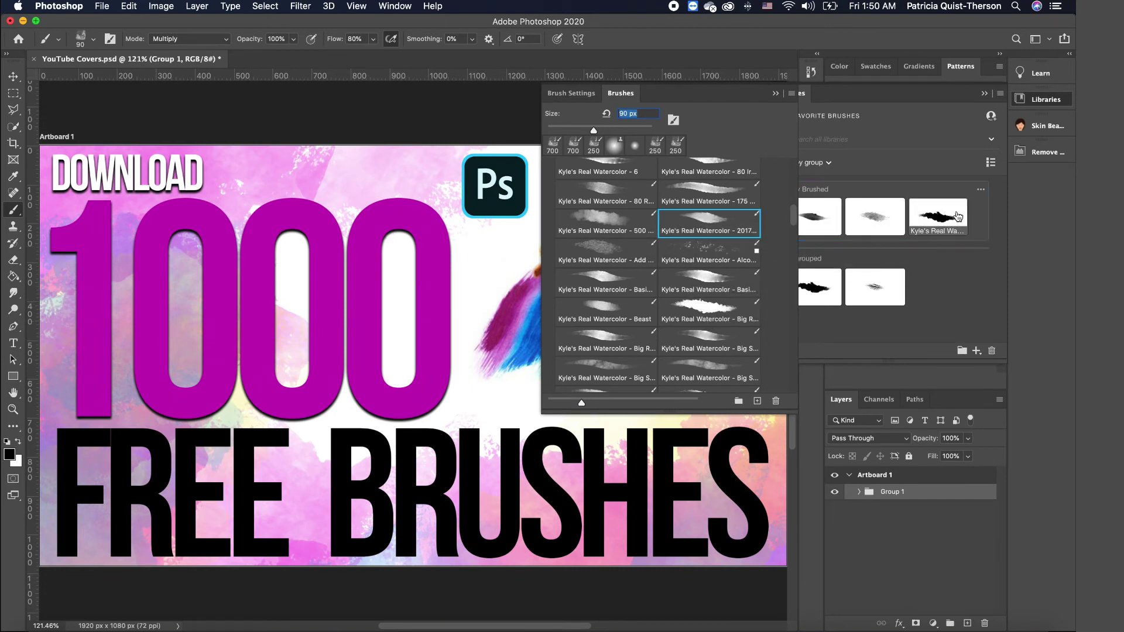
{"action": "left_click", "coordinate": [949, 274]}
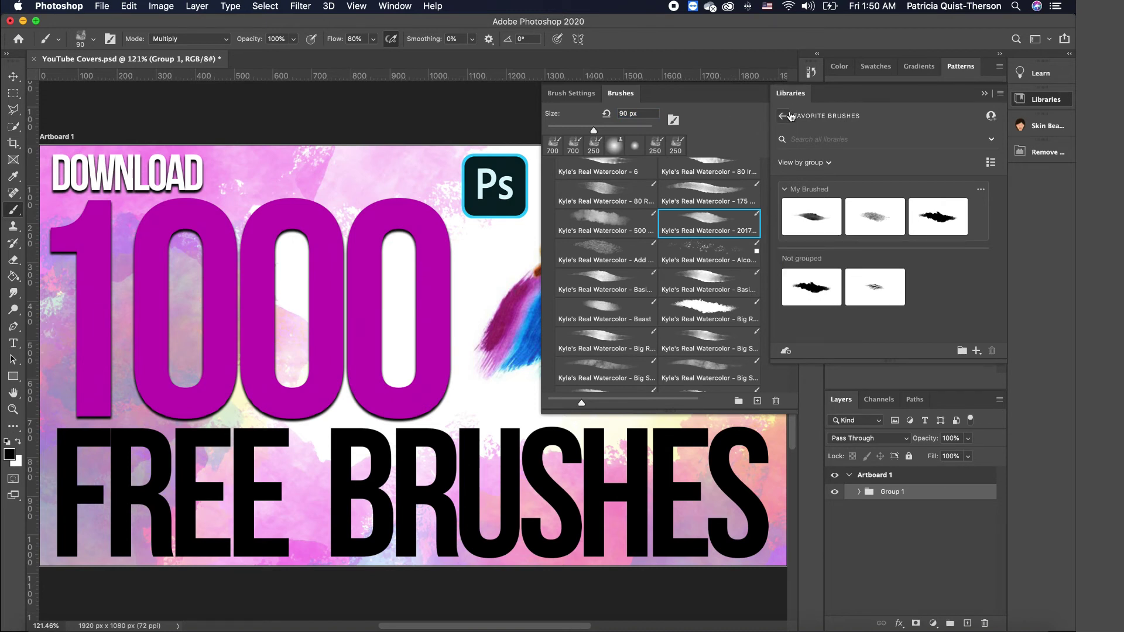
{"action": "left_click", "coordinate": [1046, 100]}
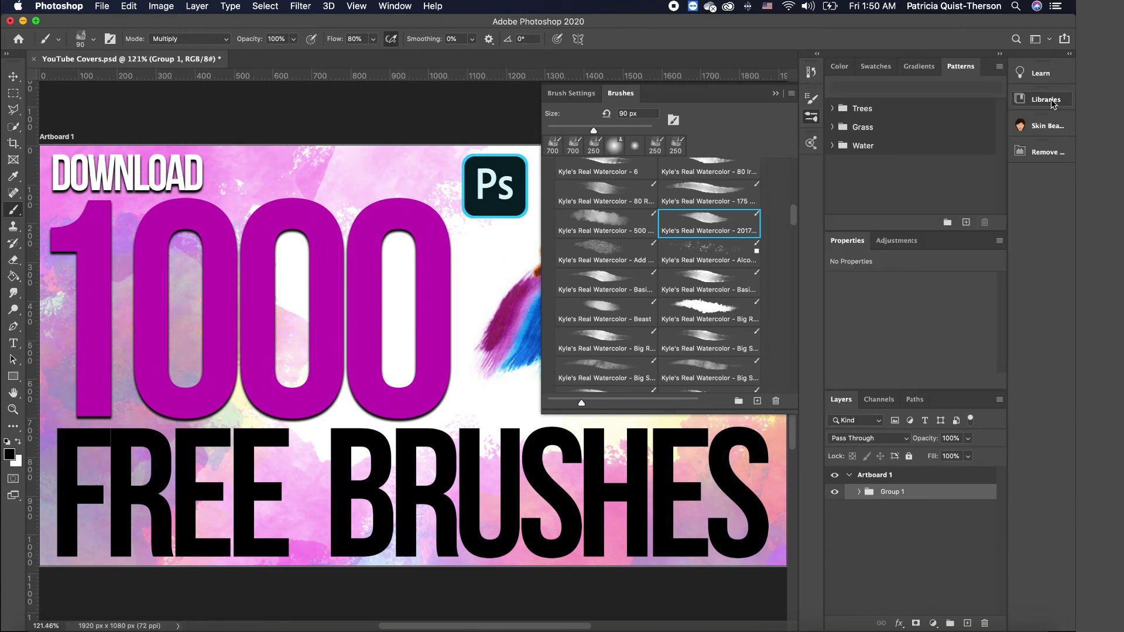
- Collapse the Brushes panel from the panel dock
{"action": "left_click", "coordinate": [814, 118]}
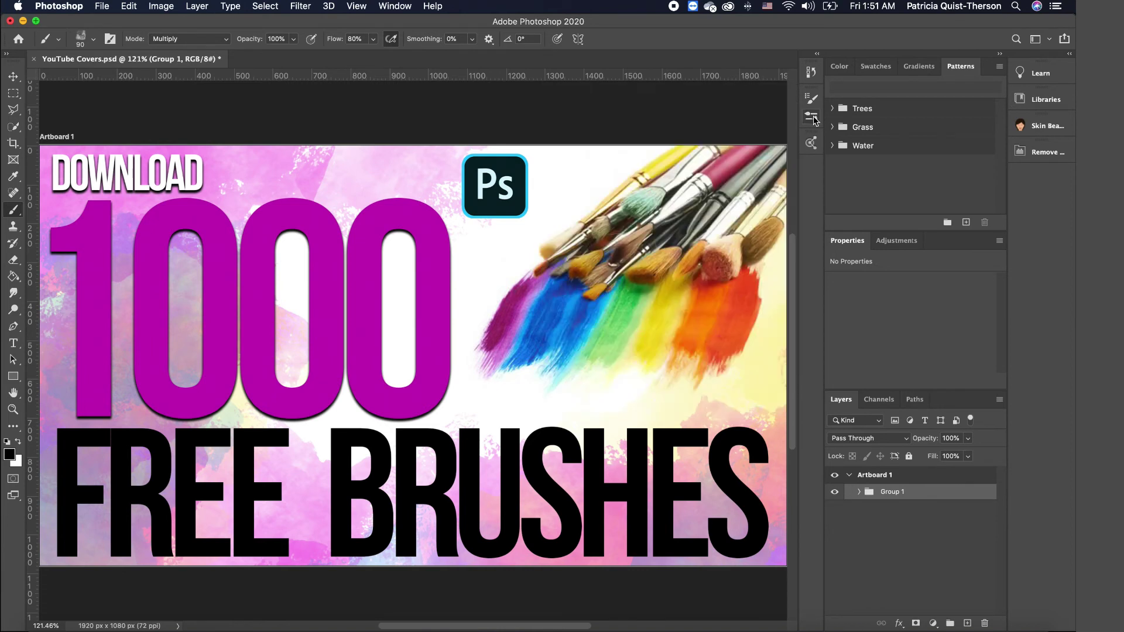